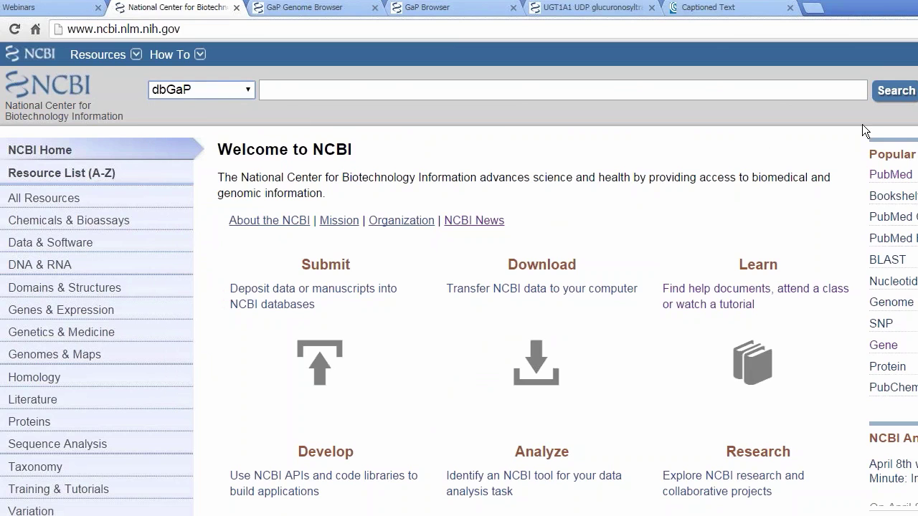
Go to the dbGaP home page and open Advanced Search, which lists all 645 studies
{"action": "left_click", "coordinate": [908, 100]}
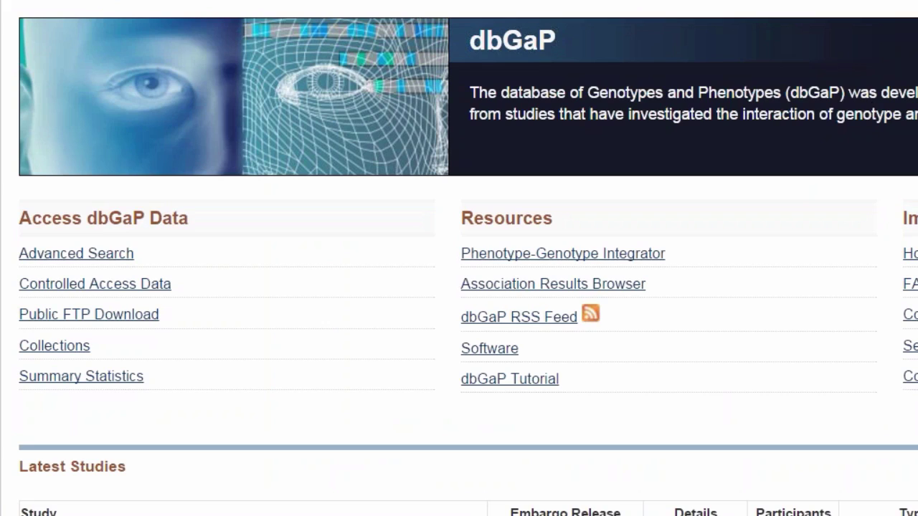
{"action": "left_click", "coordinate": [85, 259]}
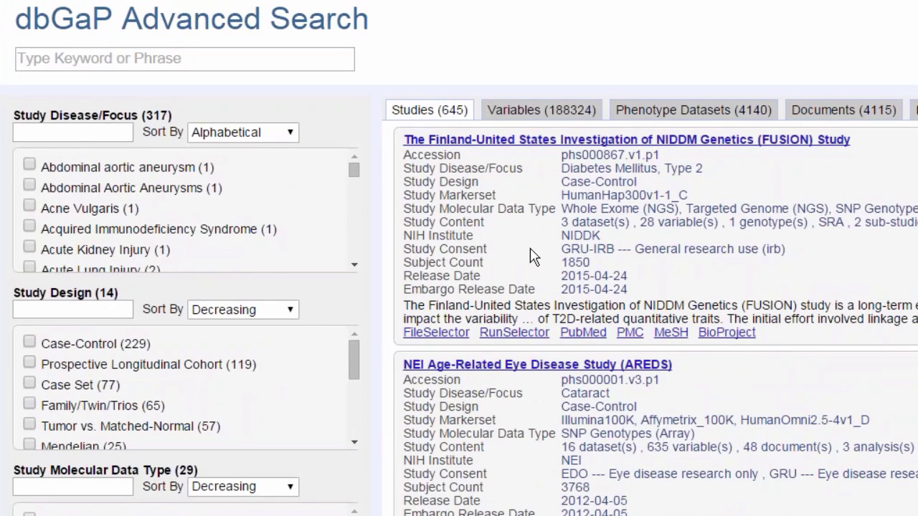
{"action": "left_click", "coordinate": [556, 115]}
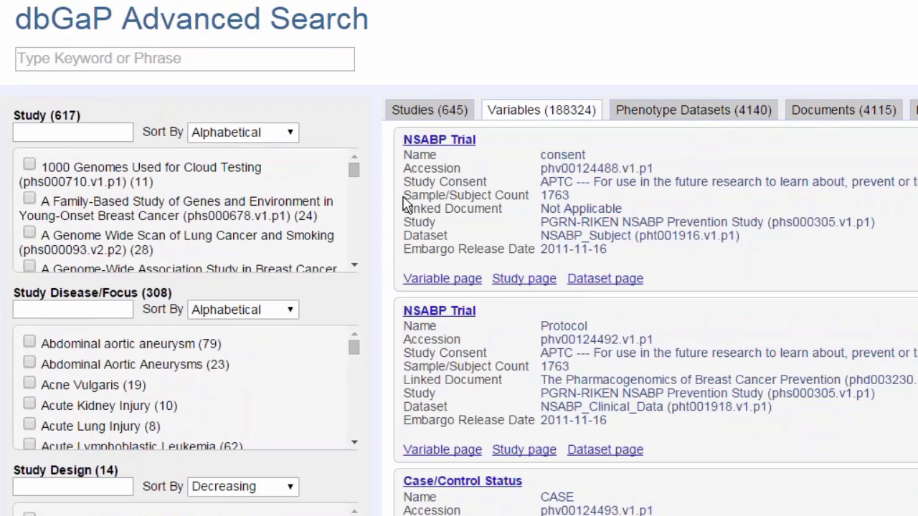
{"action": "scroll", "coordinate": [459, 259], "scroll_direction": "down", "scroll_amount": 15}
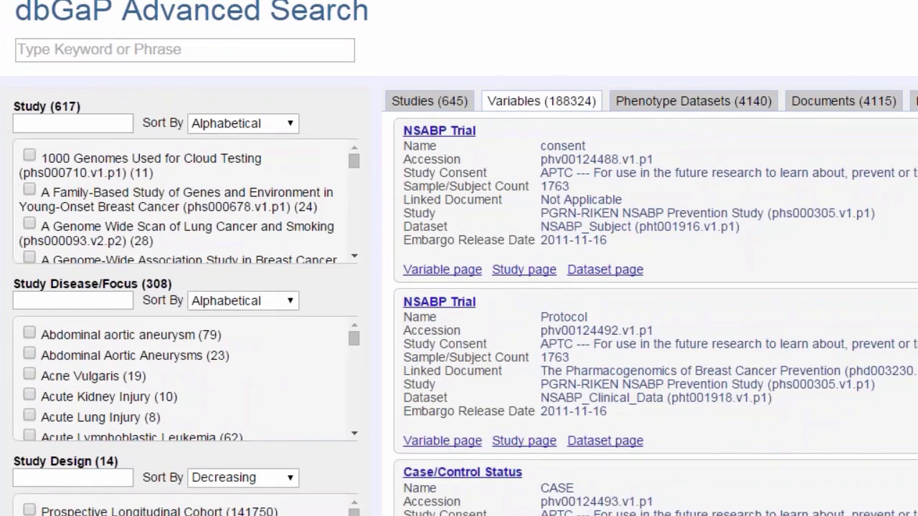
{"action": "scroll", "coordinate": [459, 258], "scroll_direction": "up", "scroll_amount": 2}
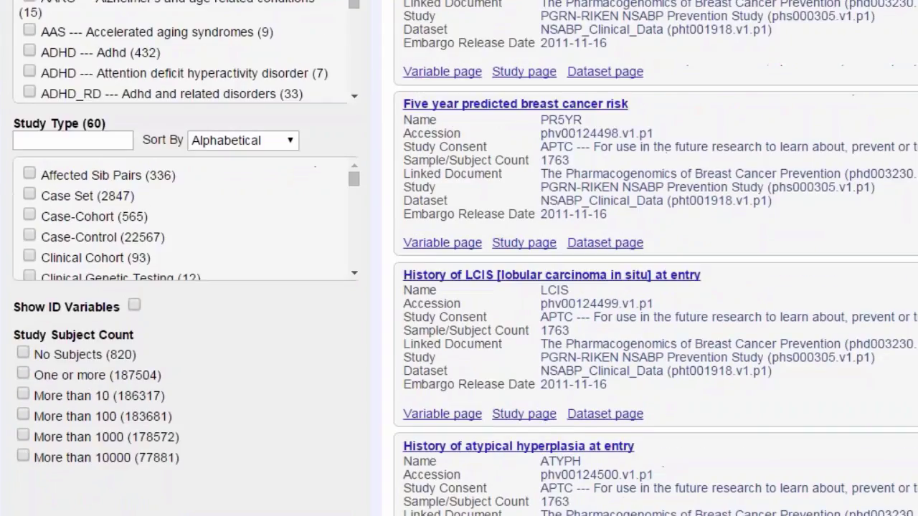
{"action": "scroll", "coordinate": [459, 258], "scroll_direction": "up", "scroll_amount": 12}
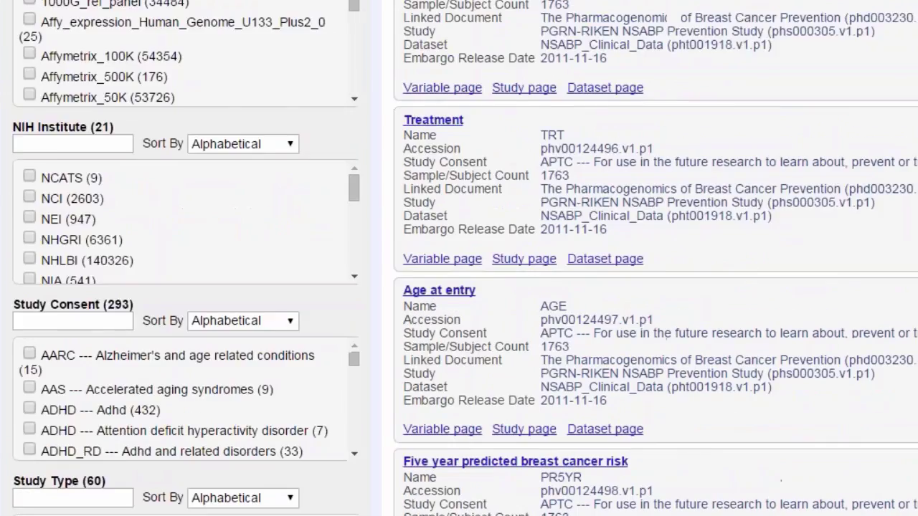
{"action": "scroll", "coordinate": [459, 258], "scroll_direction": "up", "scroll_amount": 2}
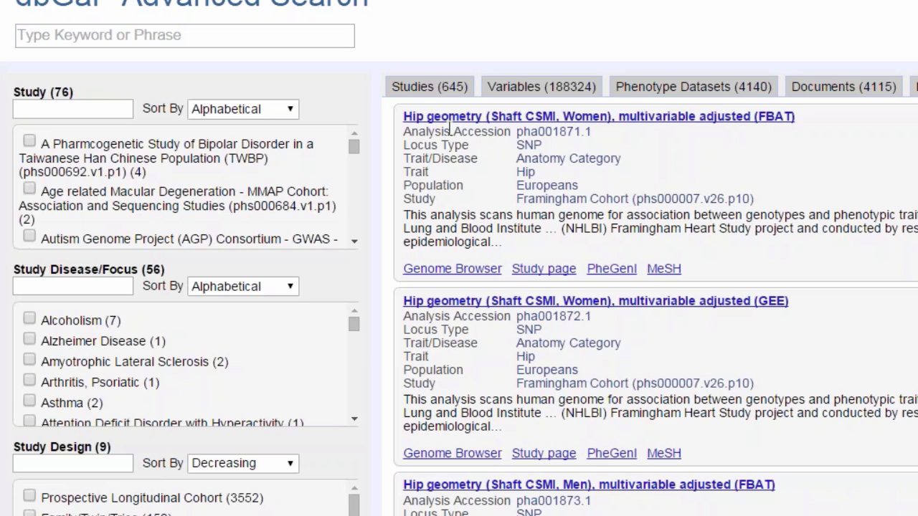
{"action": "left_click", "coordinate": [425, 92]}
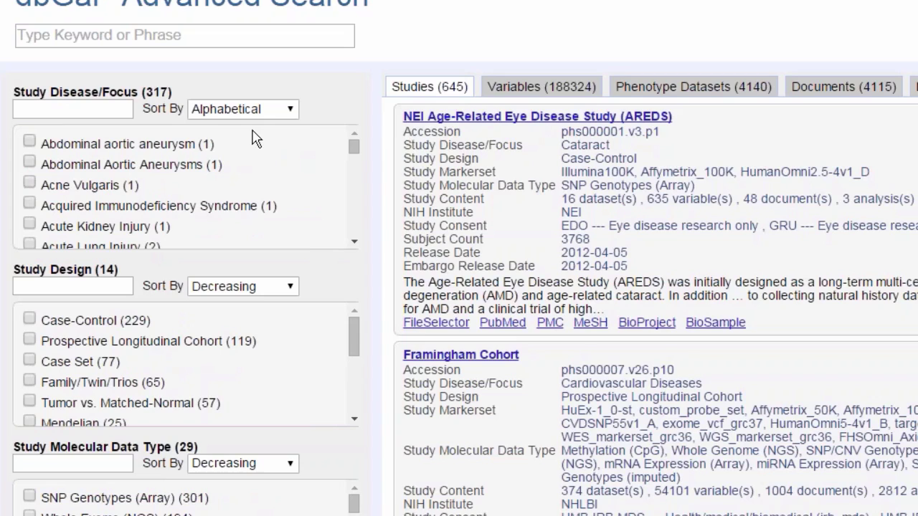
Filter the Study Disease/Focus list by 'diabete' and select Diabetes Mellitus, Type 2 (11 studies)
{"action": "left_click", "coordinate": [107, 104]}
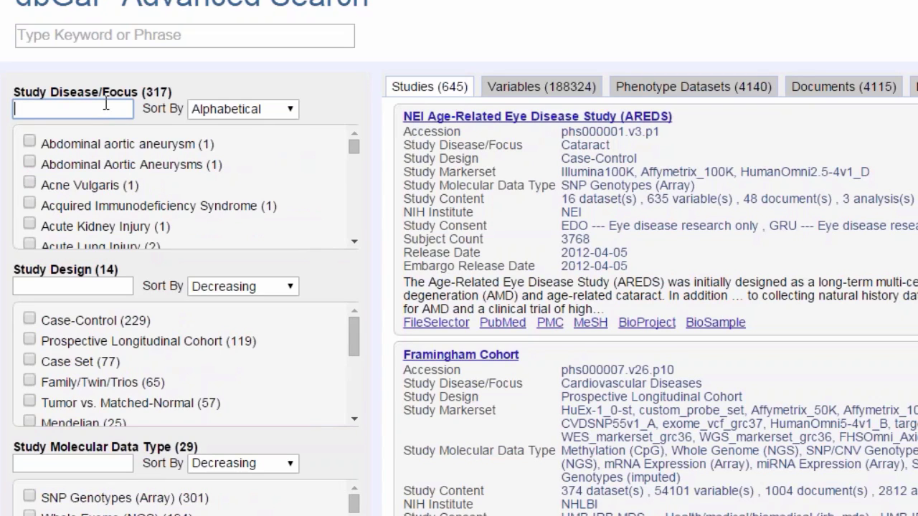
{"action": "type", "text": "dia"}
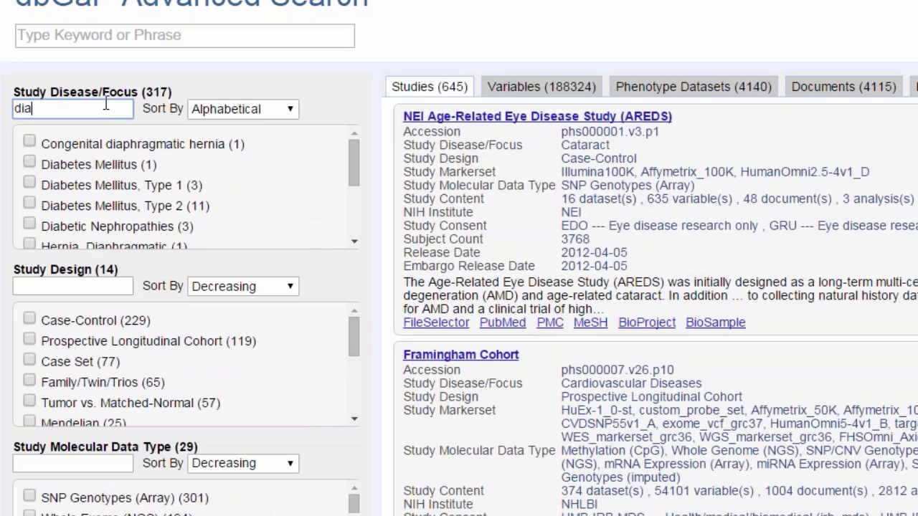
{"action": "type", "text": "bete"}
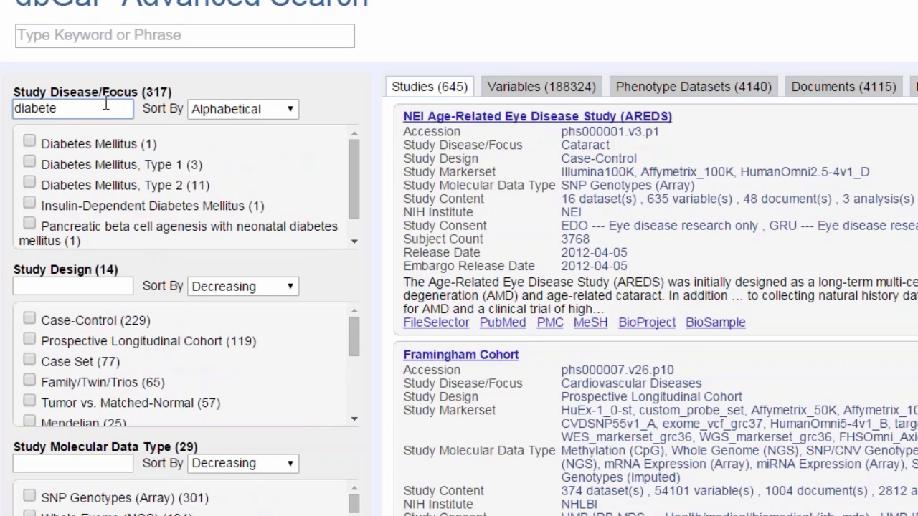
{"action": "left_click", "coordinate": [29, 185]}
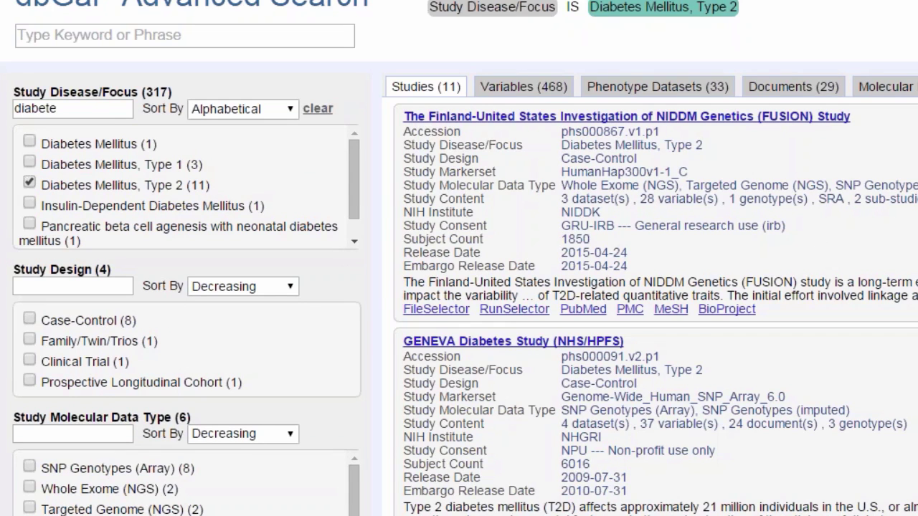
{"action": "scroll", "coordinate": [459, 259], "scroll_direction": "down", "scroll_amount": 5}
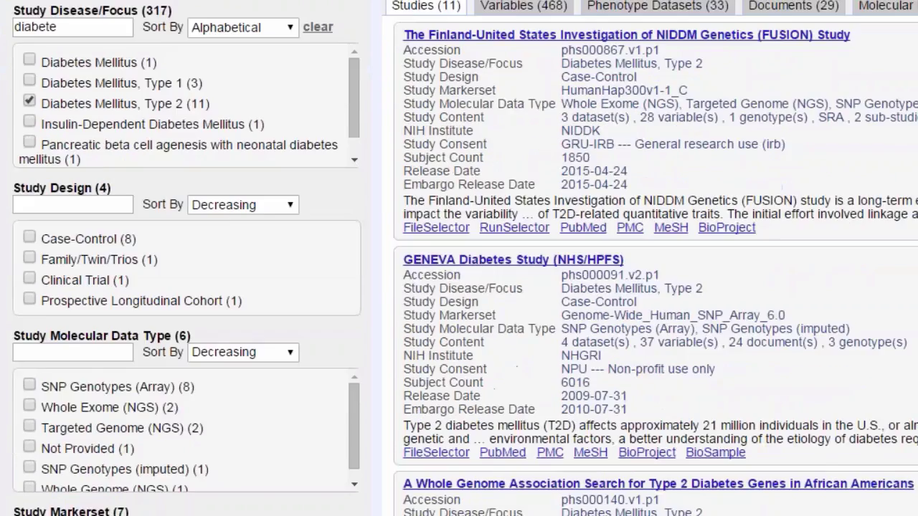
{"action": "scroll", "coordinate": [459, 259], "scroll_direction": "down", "scroll_amount": 3}
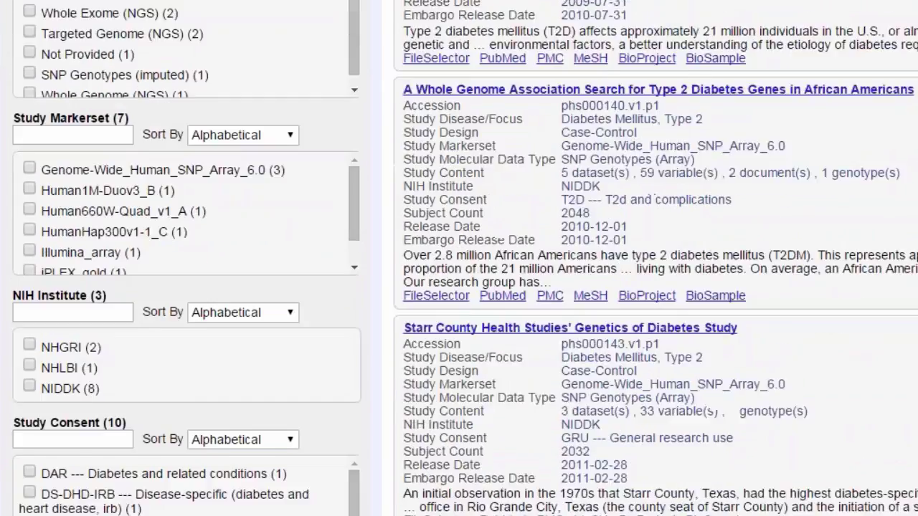
{"action": "scroll", "coordinate": [459, 259], "scroll_direction": "down", "scroll_amount": 1}
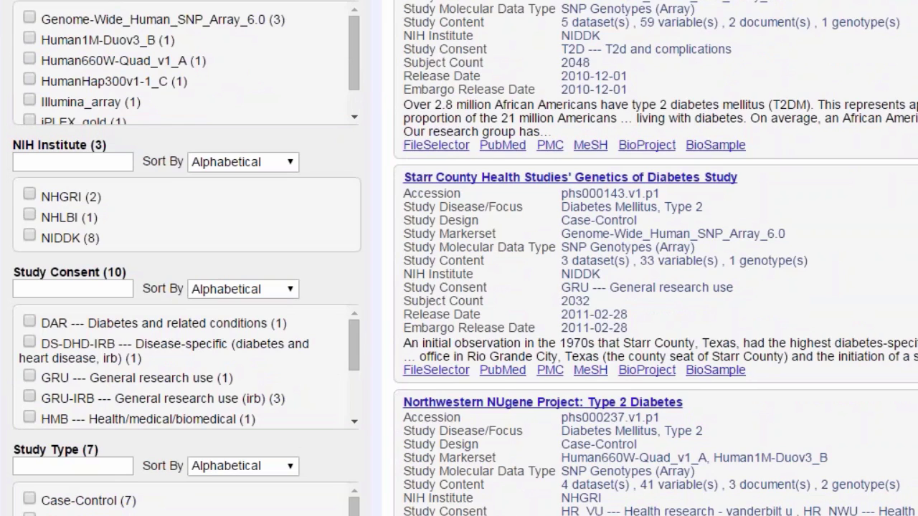
Keep only GRU-IRB consent studies and review the three remaining FUSION studies
{"action": "left_click", "coordinate": [28, 396]}
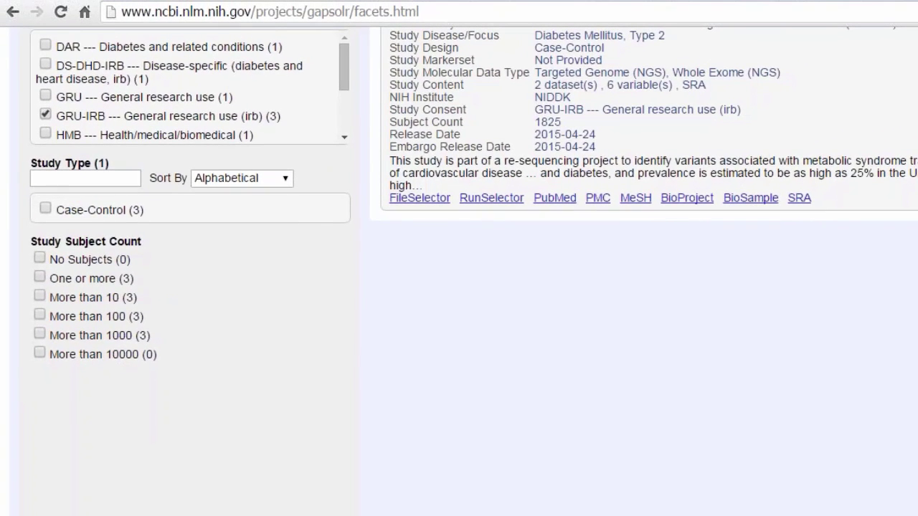
{"action": "scroll", "coordinate": [473, 210], "scroll_direction": "up", "scroll_amount": 4}
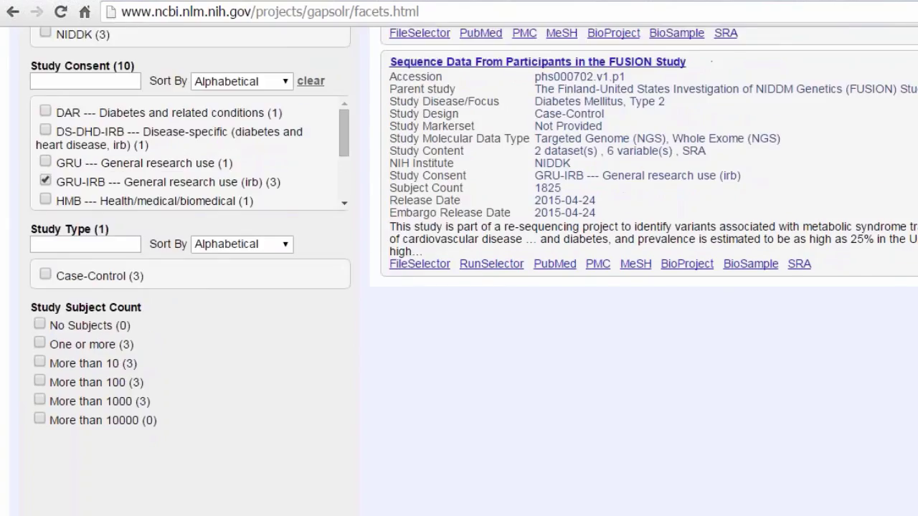
{"action": "scroll", "coordinate": [473, 273], "scroll_direction": "up", "scroll_amount": 4}
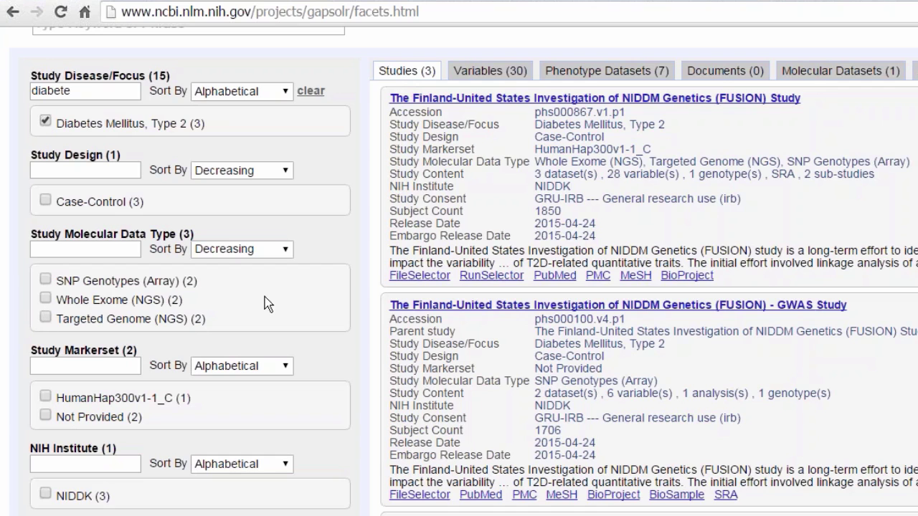
{"action": "scroll", "coordinate": [762, 439], "scroll_direction": "down", "scroll_amount": 3}
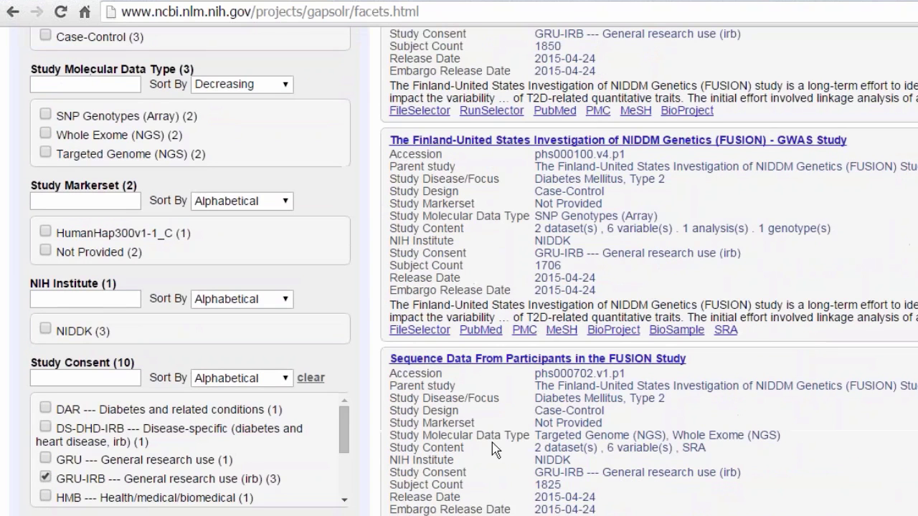
Open the 'Sequence Data From Participants in the FUSION Study' page and read through its details
{"action": "left_click", "coordinate": [559, 364]}
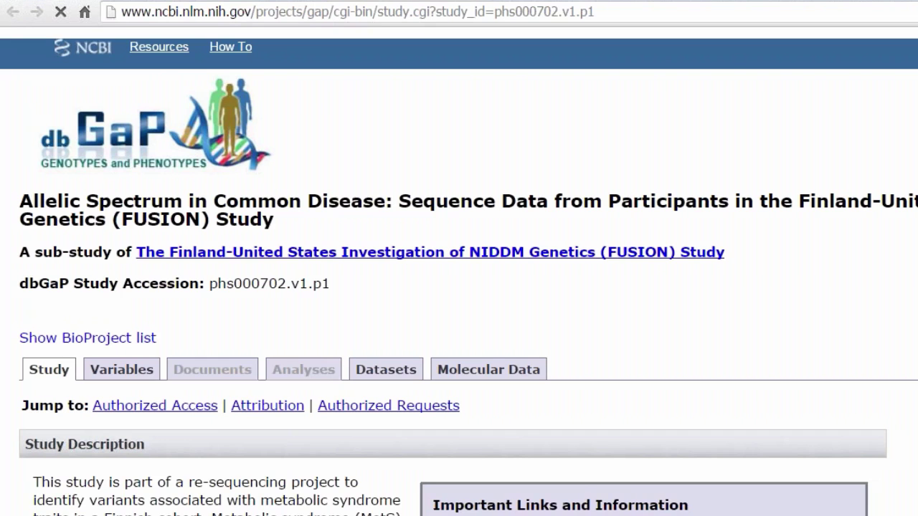
{"action": "scroll", "coordinate": [724, 369], "scroll_direction": "down", "scroll_amount": 4}
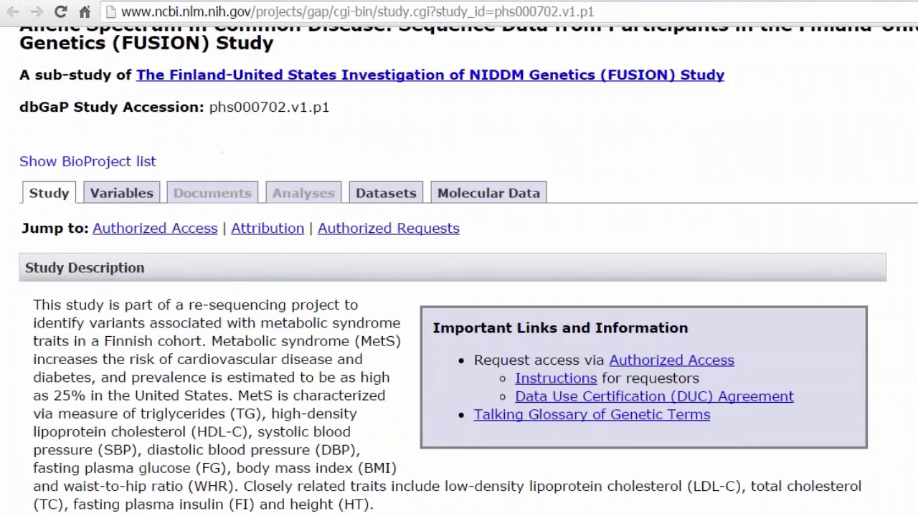
{"action": "scroll", "coordinate": [727, 359], "scroll_direction": "down", "scroll_amount": 6}
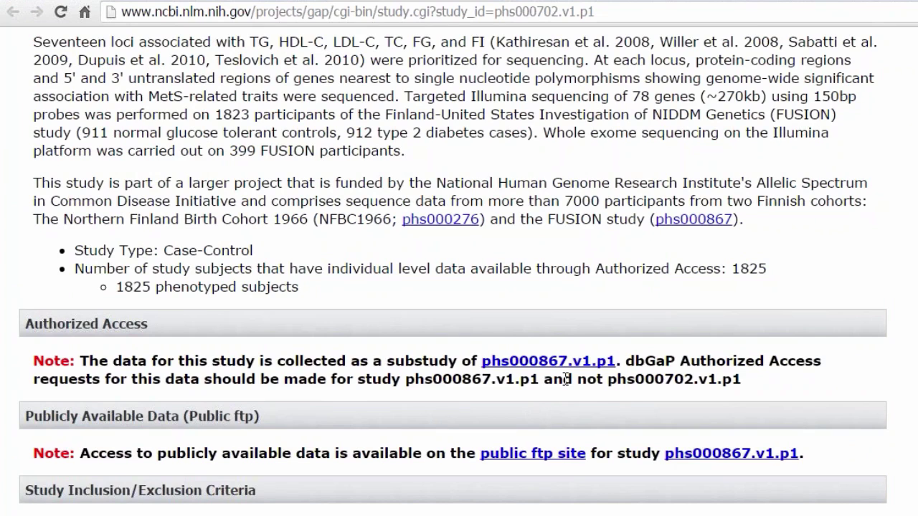
{"action": "scroll", "coordinate": [447, 479], "scroll_direction": "down", "scroll_amount": 1}
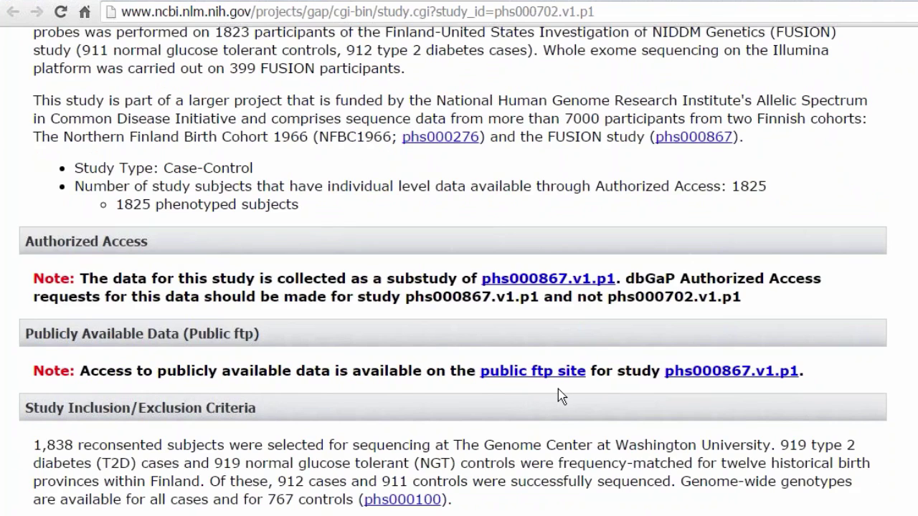
{"action": "scroll", "coordinate": [562, 397], "scroll_direction": "down", "scroll_amount": 2}
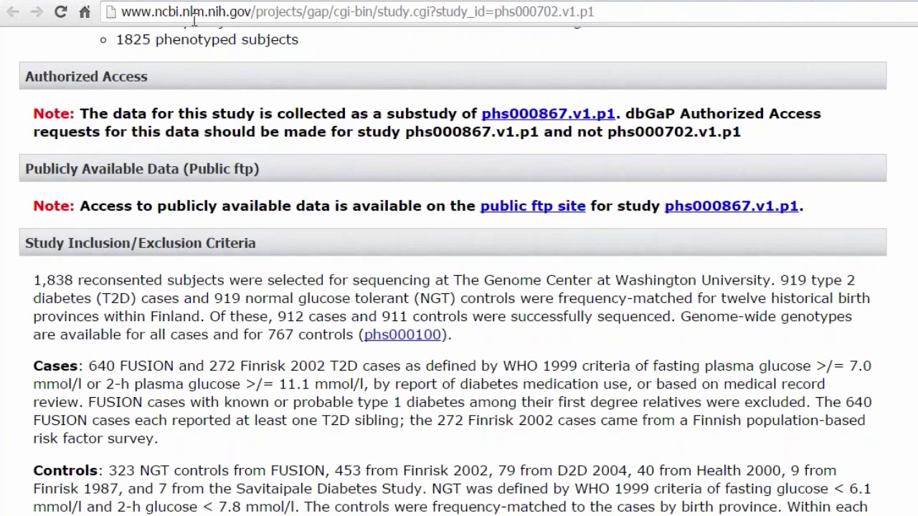
Go back to the Advanced Search results showing the 3 GRU-IRB Type 2 diabetes studies
{"action": "left_click", "coordinate": [237, 2]}
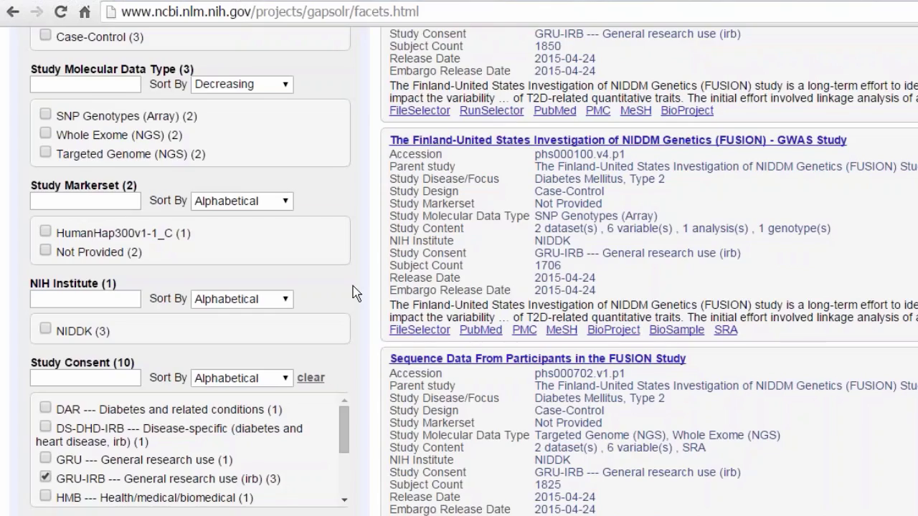
{"action": "scroll", "coordinate": [353, 286], "scroll_direction": "up", "scroll_amount": 3}
{"action": "scroll", "coordinate": [353, 287], "scroll_direction": "up", "scroll_amount": 2}
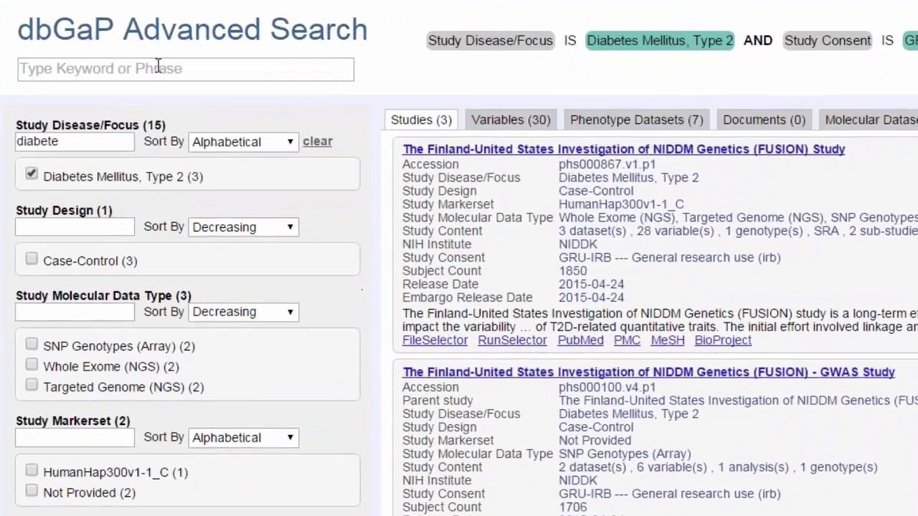
Add 'glucose' as a keyword and show its 2 variables, fasting and 2h OGTT plasma glucose
{"action": "left_click", "coordinate": [158, 66]}
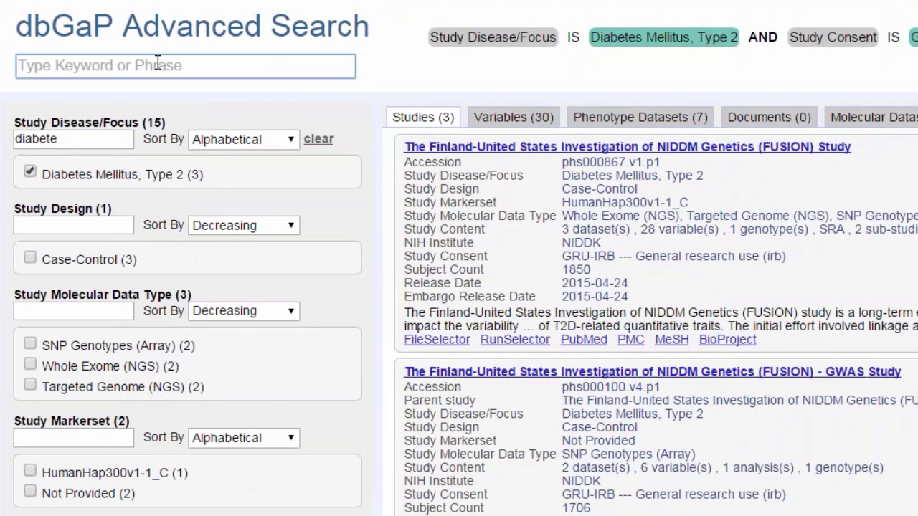
{"action": "type", "text": "gluc"}
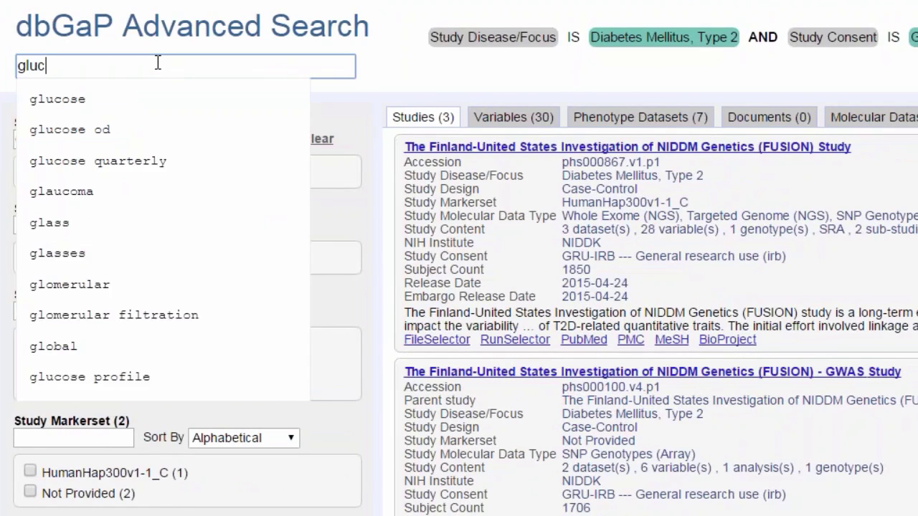
{"action": "type", "text": "ose"}
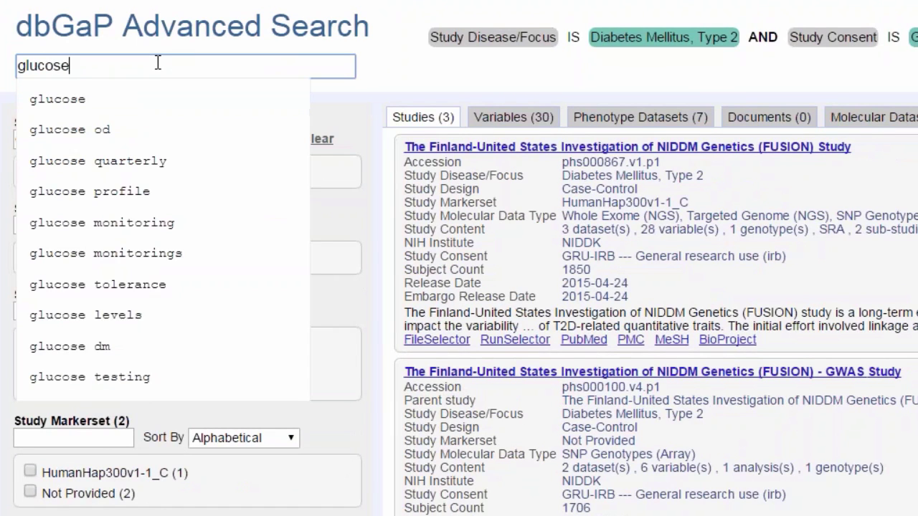
{"action": "left_click", "coordinate": [91, 97]}
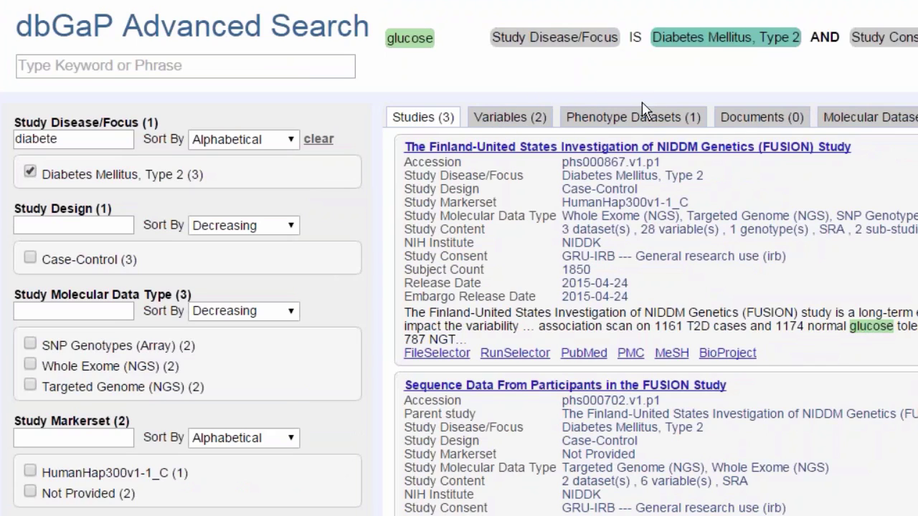
{"action": "left_click", "coordinate": [536, 127]}
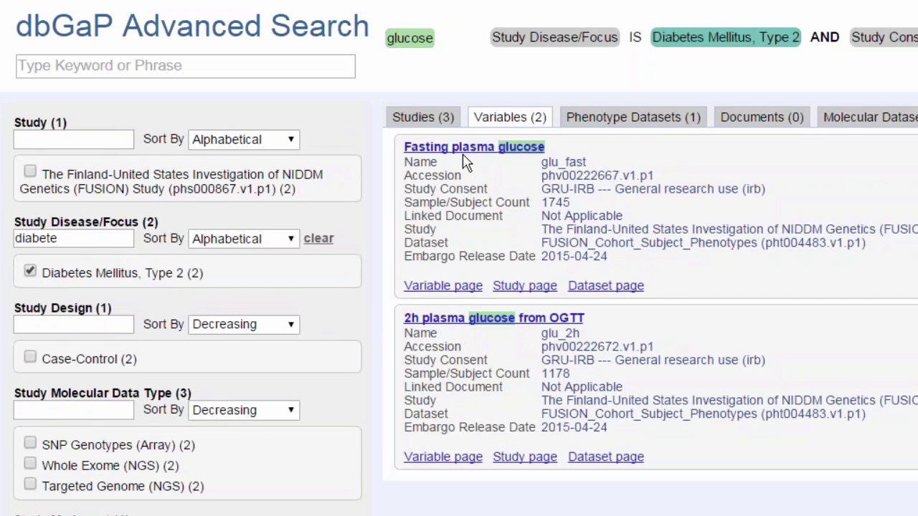
View the Fasting plasma glucose distribution: cases median 8.54, controls median 5.41, n=1745
{"action": "left_click", "coordinate": [443, 287]}
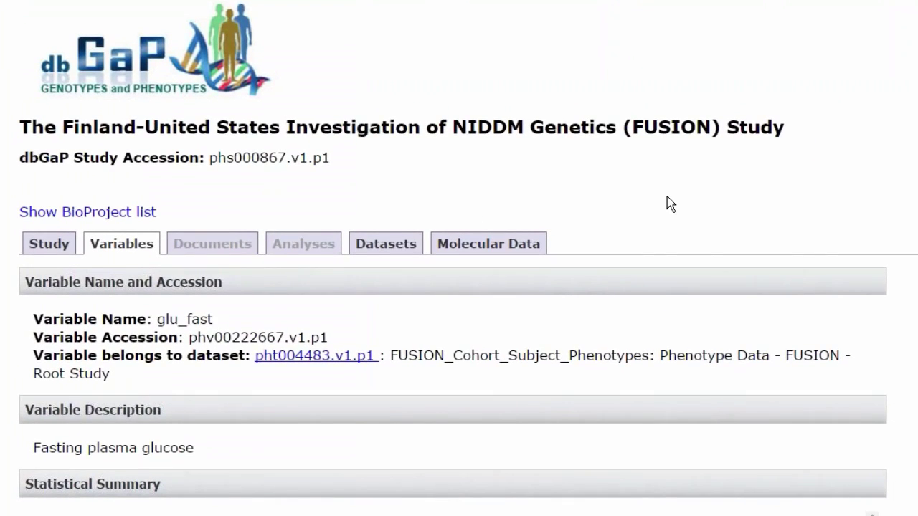
{"action": "scroll", "coordinate": [668, 201], "scroll_direction": "down", "scroll_amount": 2}
{"action": "scroll", "coordinate": [459, 287], "scroll_direction": "down", "scroll_amount": 4}
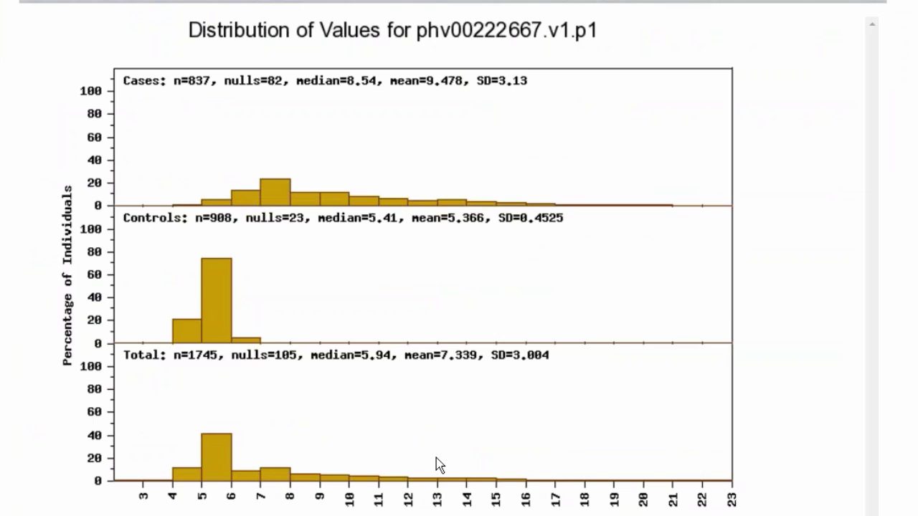
{"action": "scroll", "coordinate": [439, 464], "scroll_direction": "up", "scroll_amount": 7}
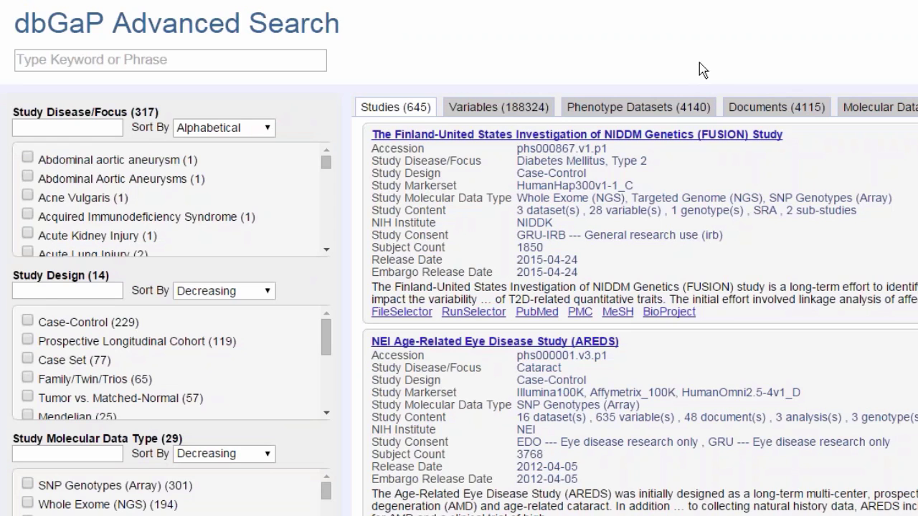
Switch to Analyses results and add 'bilirubin' as the keyword filter
{"action": "left_click", "coordinate": [885, 114]}
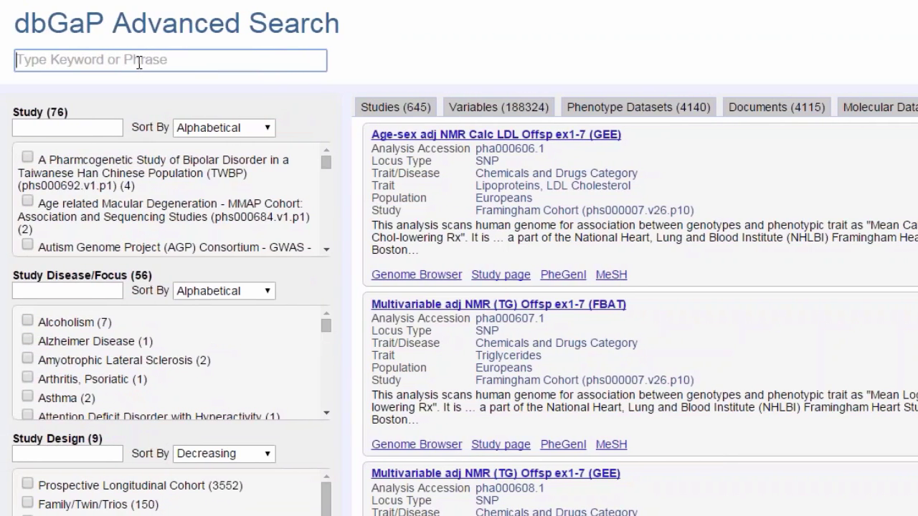
{"action": "type", "text": "bil"}
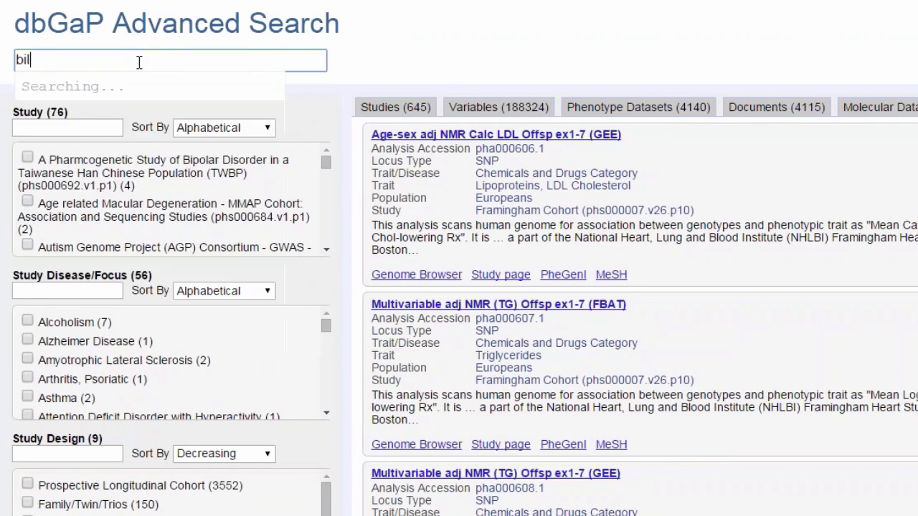
{"action": "type", "text": "irubin"}
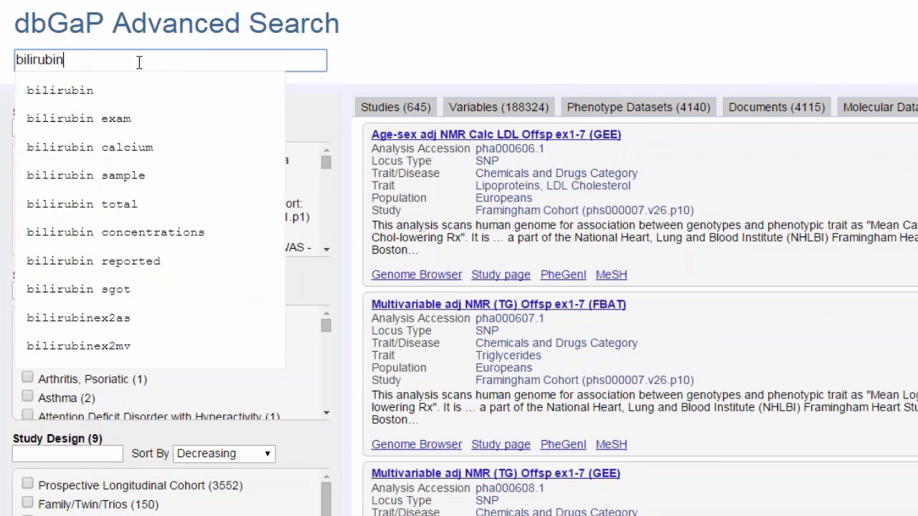
{"action": "left_click", "coordinate": [89, 92]}
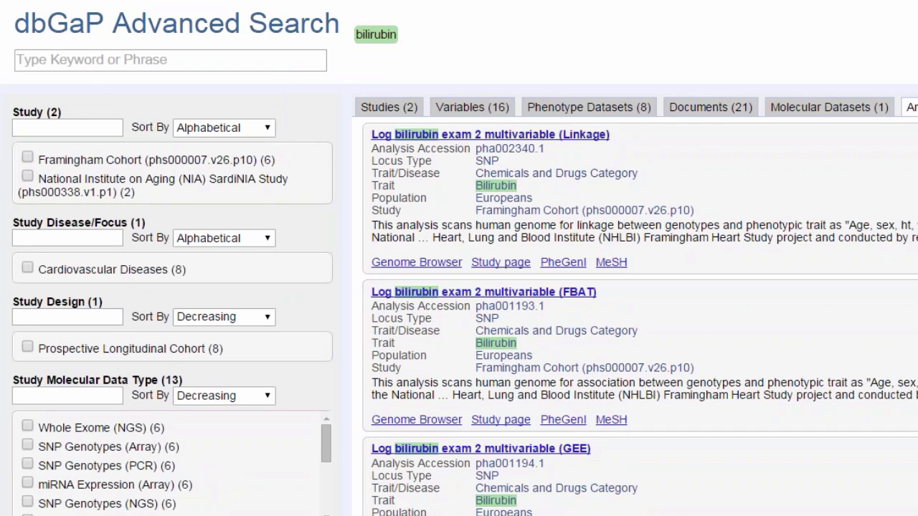
Limit the bilirubin analyses to the SardiNIA Study
{"action": "left_click", "coordinate": [27, 179]}
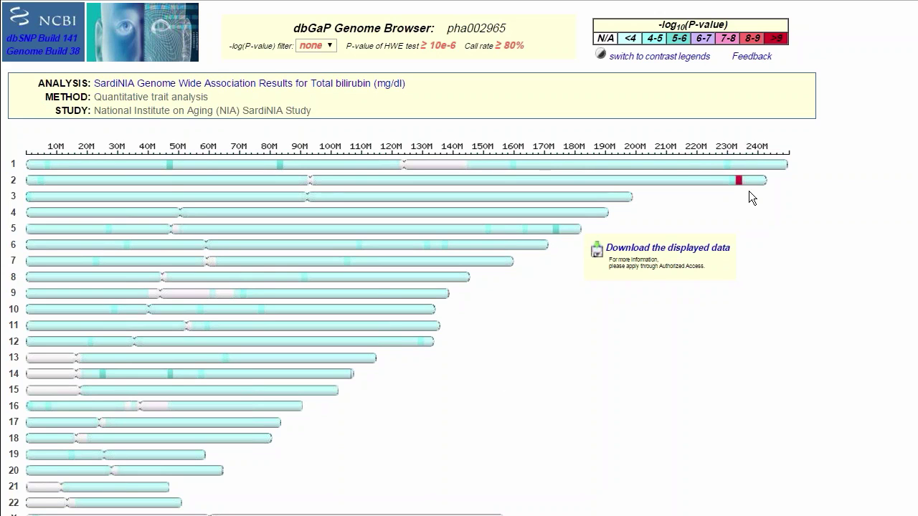
Zoom into chromosome 2 at 232–234 Mb and list the SNPs behind the strongest signal
{"action": "mouse_move", "coordinate": [740, 181]}
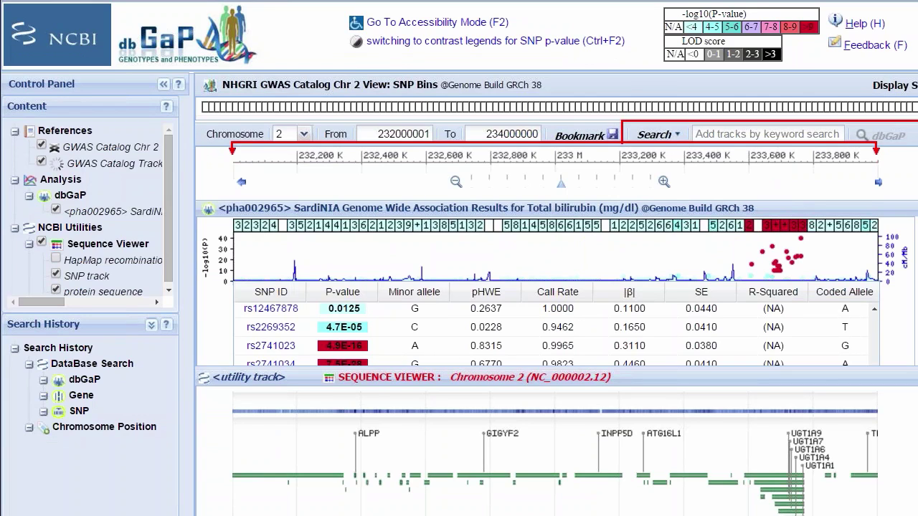
{"action": "scroll", "coordinate": [459, 339], "scroll_direction": "down", "scroll_amount": 3}
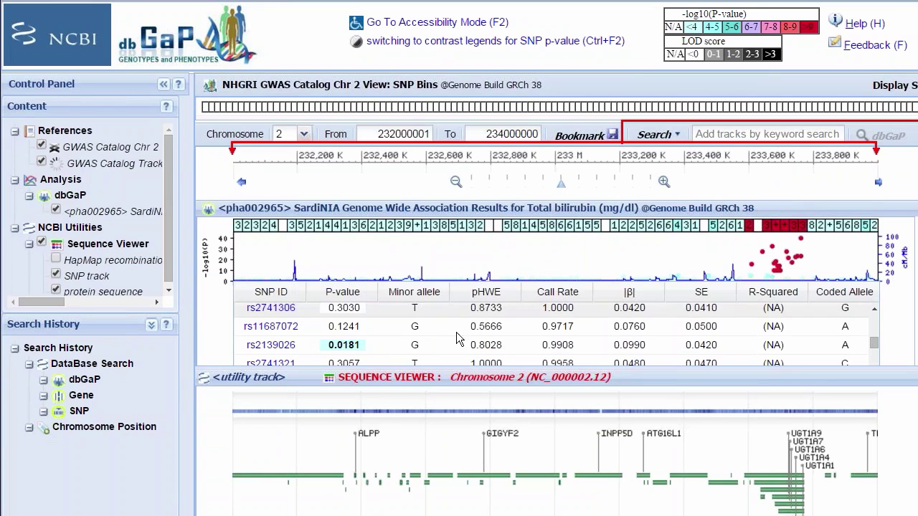
{"action": "mouse_move", "coordinate": [874, 341]}
{"action": "left_mouse_down"}
{"action": "mouse_move", "coordinate": [876, 359]}
{"action": "mouse_move", "coordinate": [874, 333]}
{"action": "left_mouse_up"}
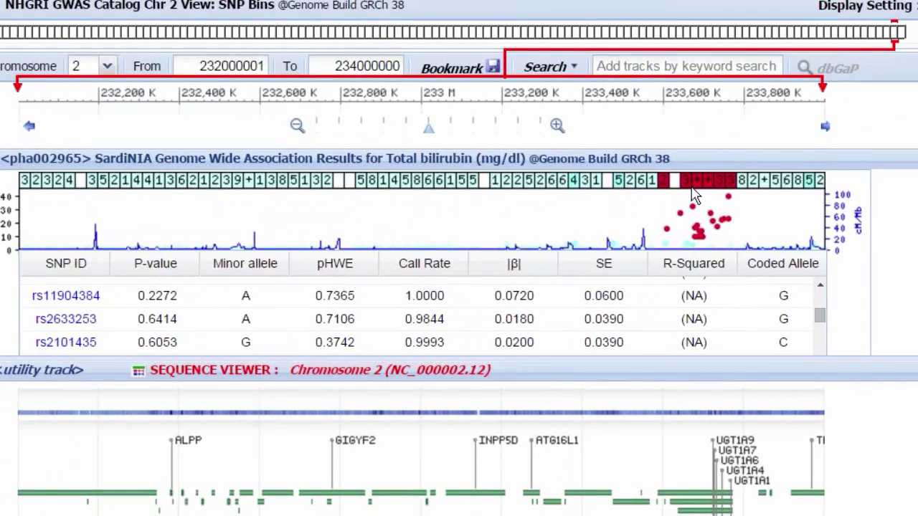
{"action": "left_click", "coordinate": [680, 210]}
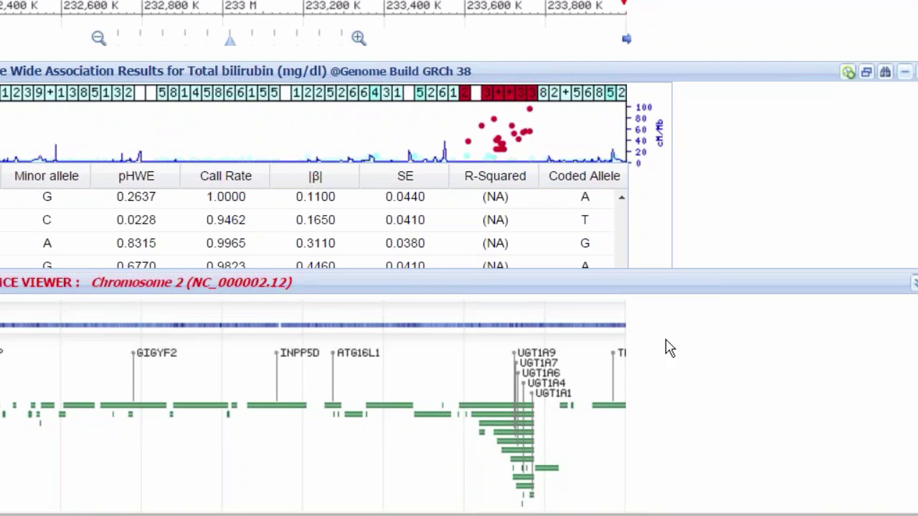
Open the UGT1A1 gene record (GeneID 54658) from its bar in the sequence viewer
{"action": "mouse_move", "coordinate": [545, 508]}
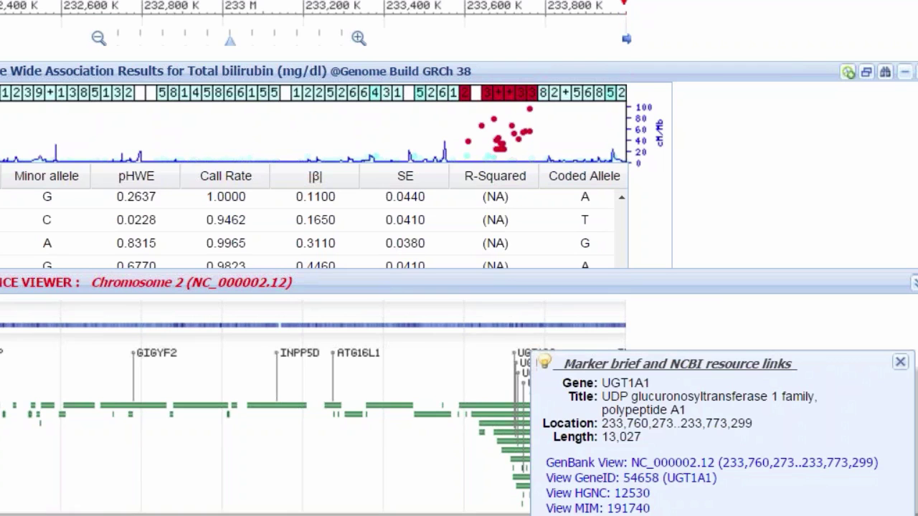
{"action": "left_click", "coordinate": [667, 481]}
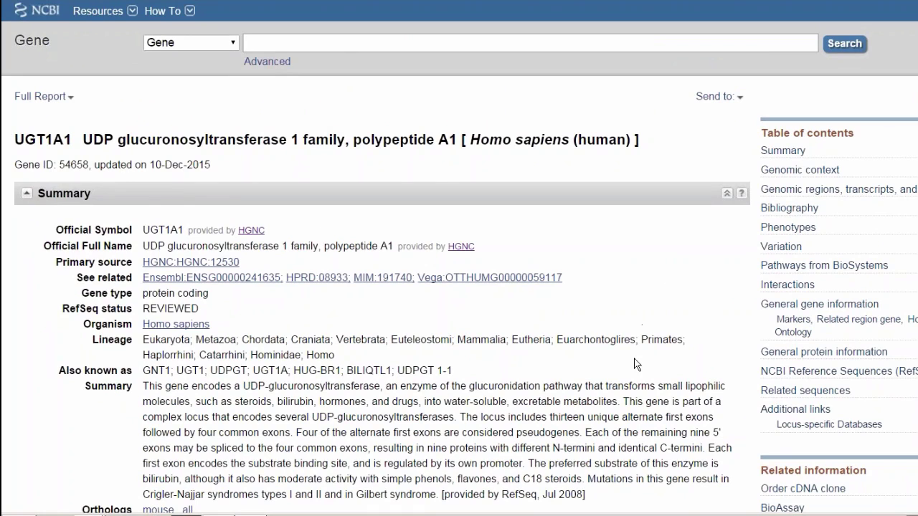
Read the UGT1A1 summary and genomic context, then return to the dbGaP_Advanced_Search.pptx slides
{"action": "scroll", "coordinate": [641, 355], "scroll_direction": "down", "scroll_amount": 1}
{"action": "scroll", "coordinate": [642, 357], "scroll_direction": "down", "scroll_amount": 1}
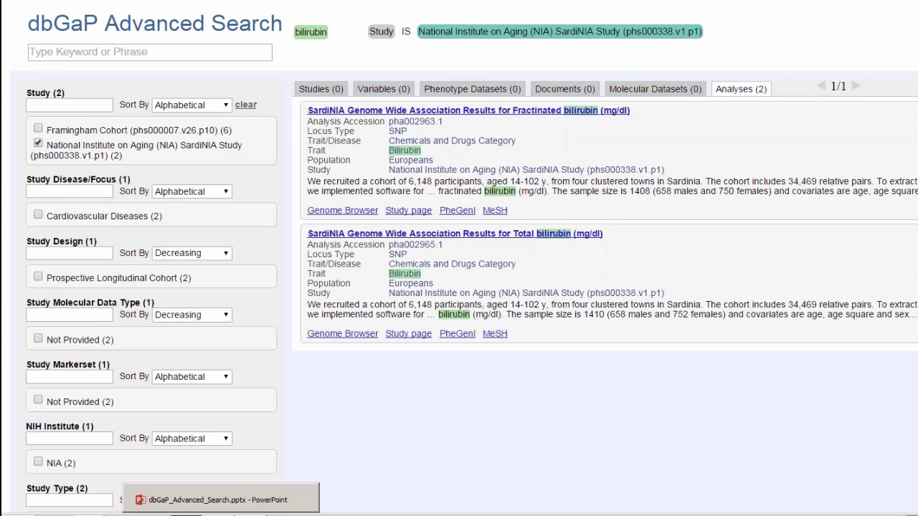
{"action": "left_click", "coordinate": [219, 515]}
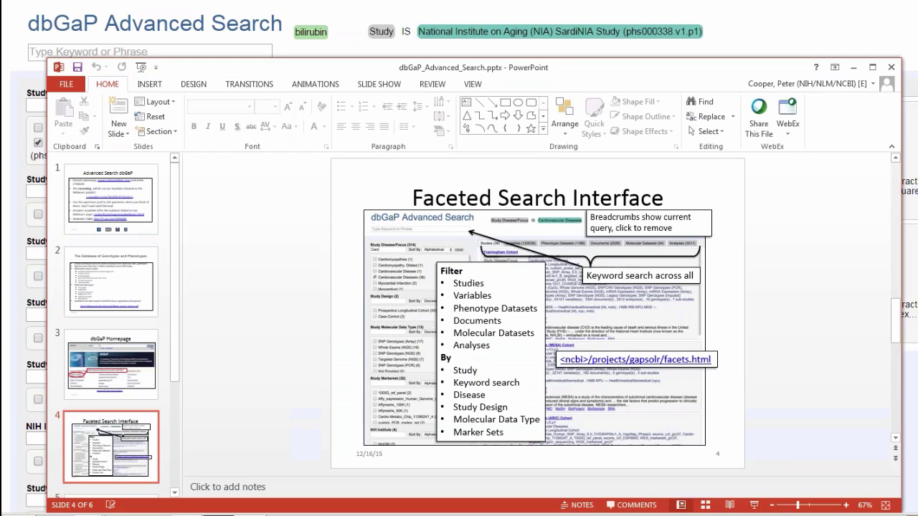